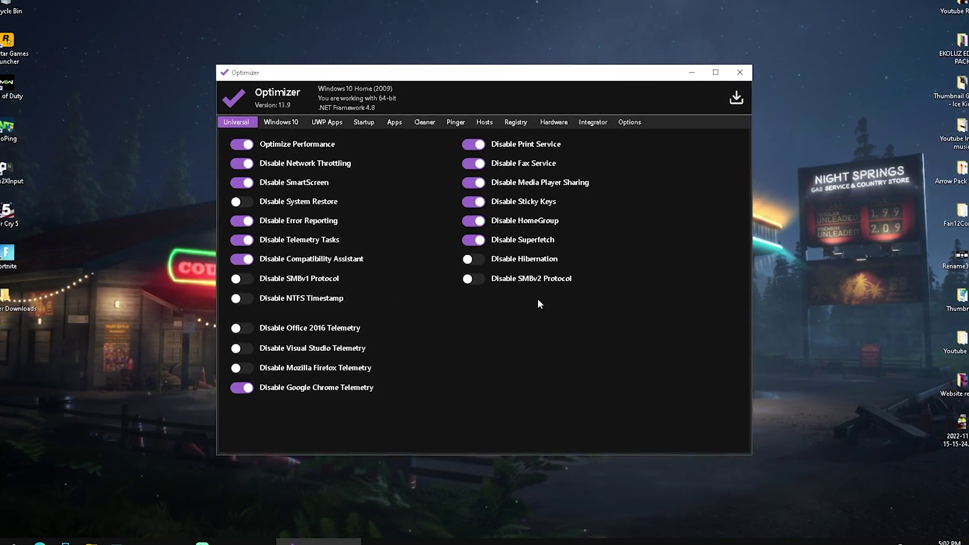
# - Browse the Startup, Cleaner and Registry tabs, then return to the Universal tweaks
pyautogui.click(359, 121)
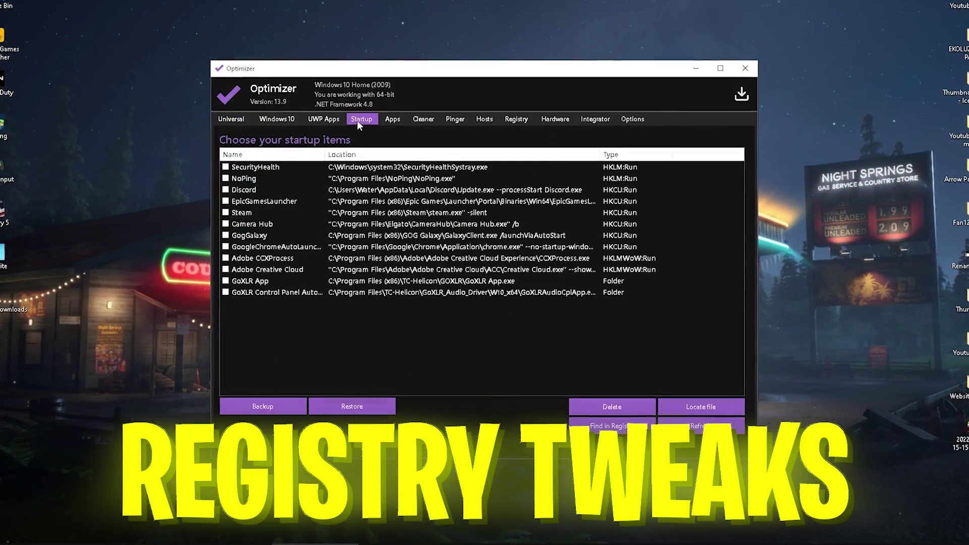
pyautogui.click(424, 119)
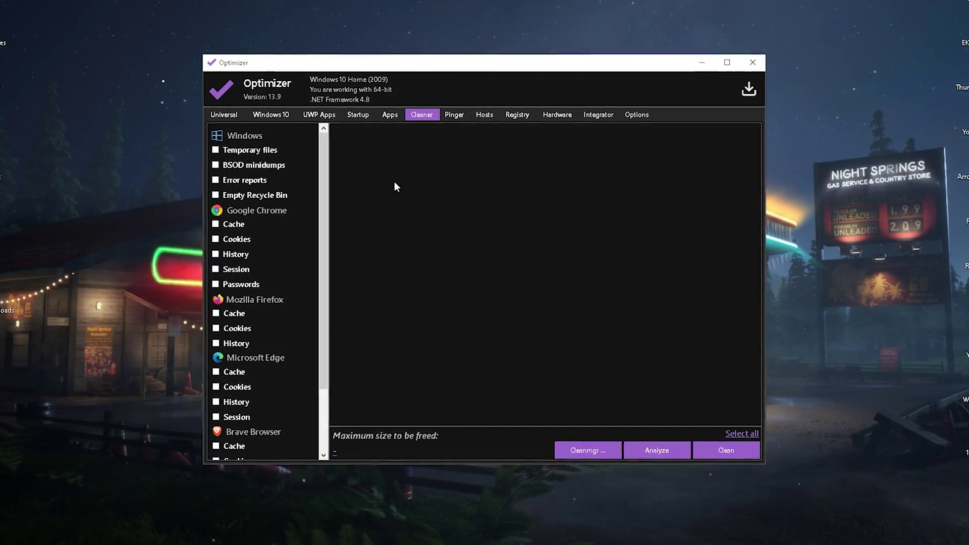
pyautogui.click(519, 116)
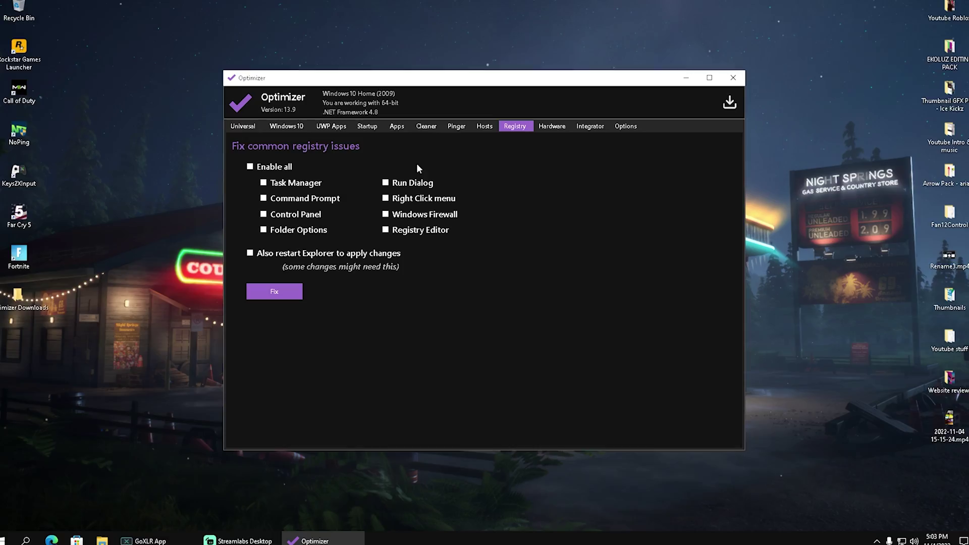
pyautogui.click(244, 127)
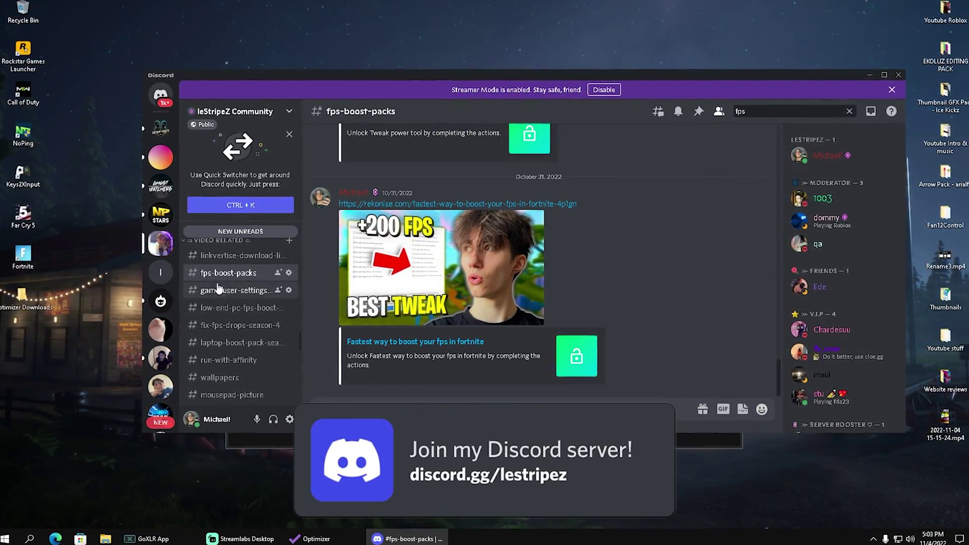
# - Search for 'fps' and read the Disable Telemetry Tasks explanation before dismissing it
pyautogui.hotkey('ctrl', 'f')
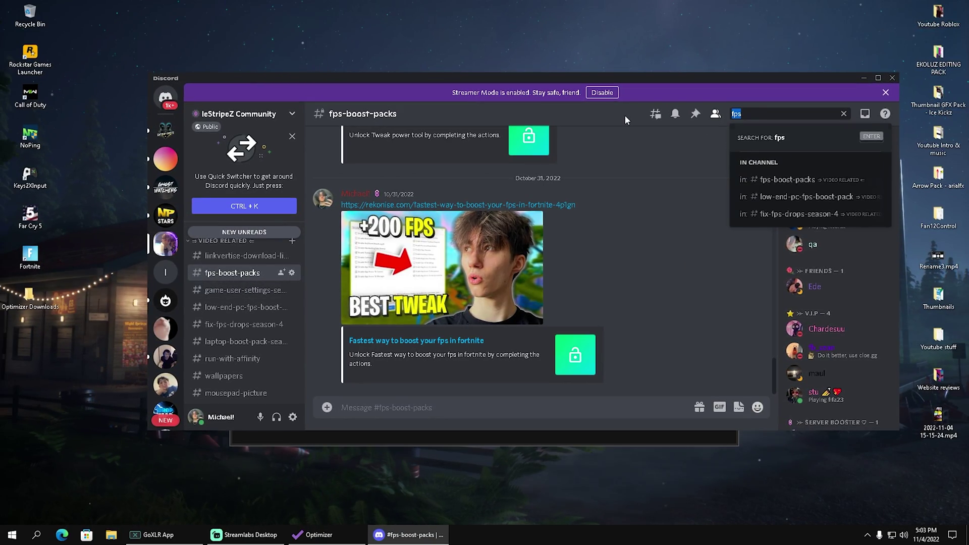
pyautogui.write('fps')
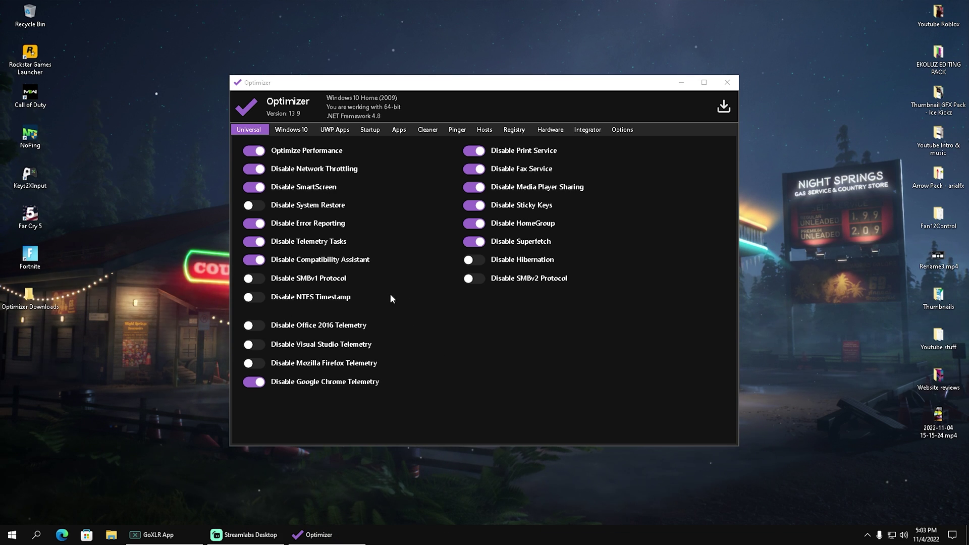
pyautogui.click(281, 243)
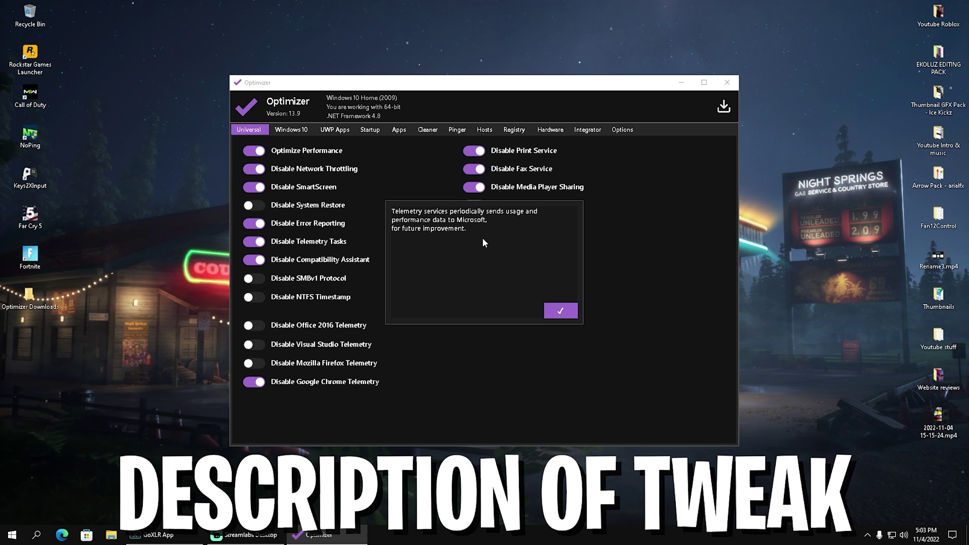
pyautogui.click(568, 314)
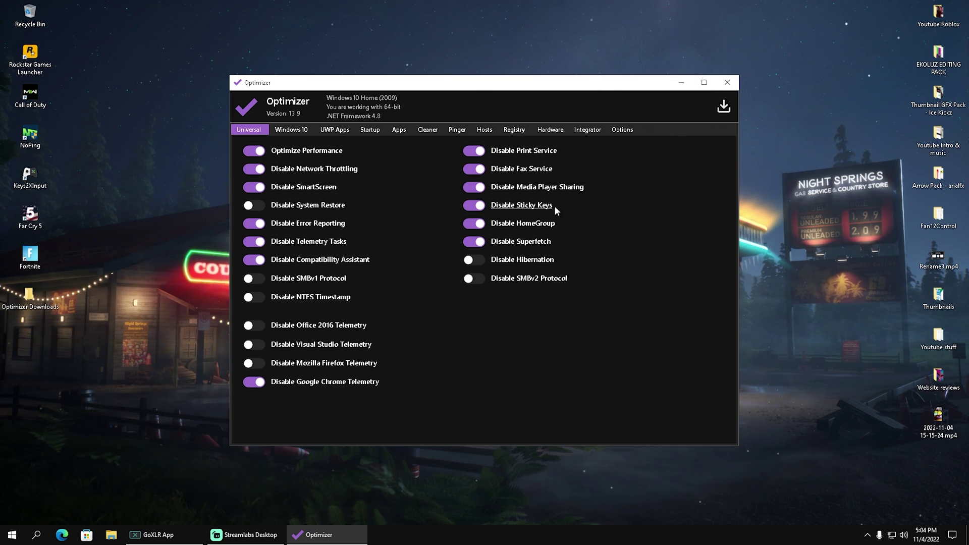
# - Delete GogGalaxy from the startup programs, leaving eleven startup items
pyautogui.click(364, 131)
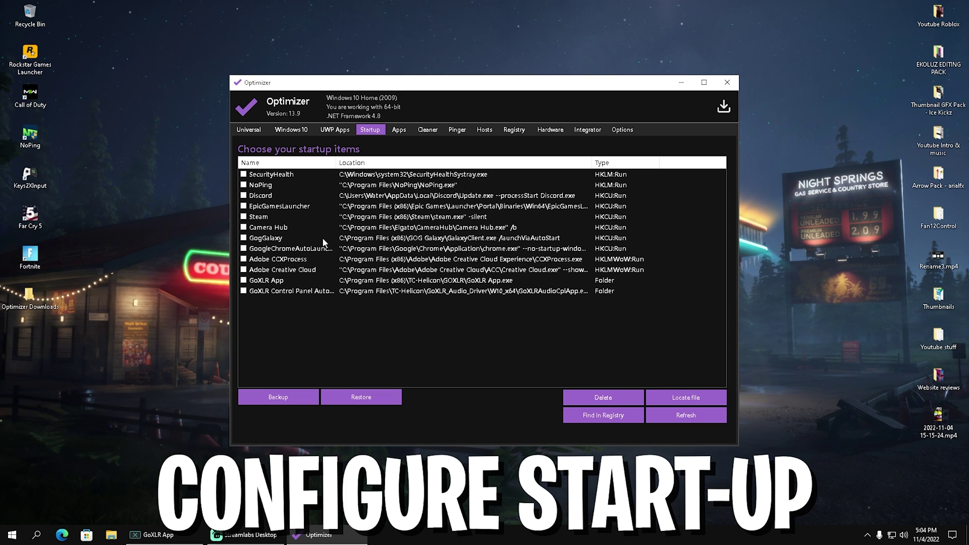
pyautogui.click(244, 239)
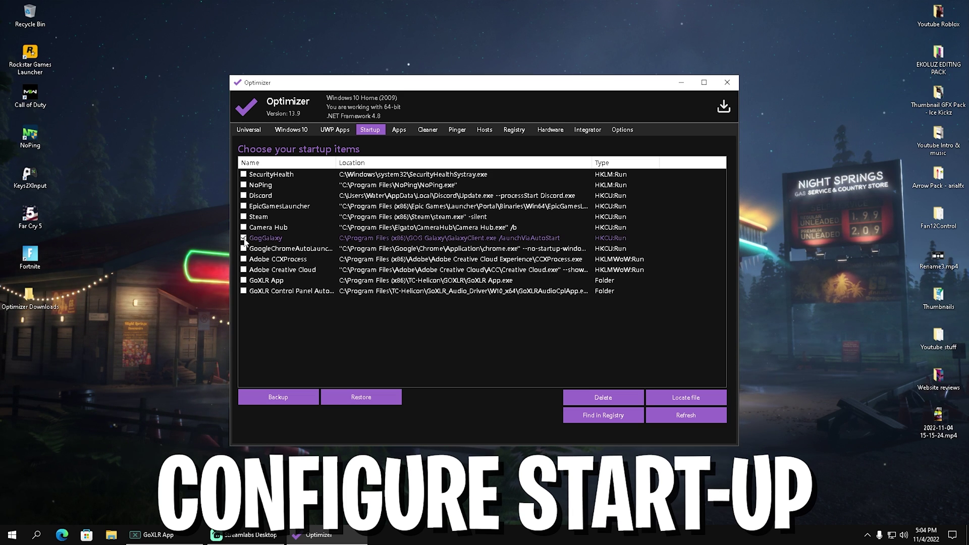
pyautogui.click(603, 397)
pyautogui.click(520, 303)
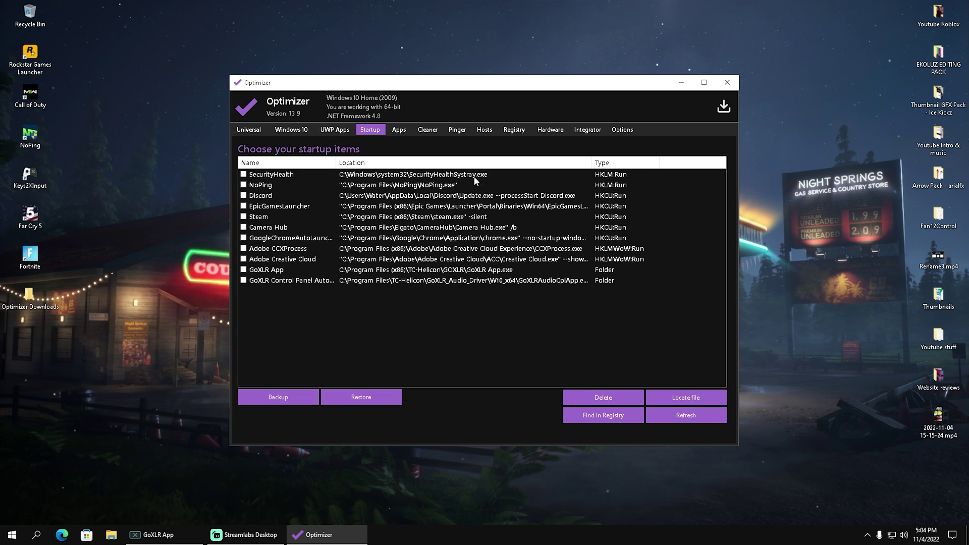
# - Include Temporary files, analyze, and clean the 23.63 MB of junk files
pyautogui.click(428, 130)
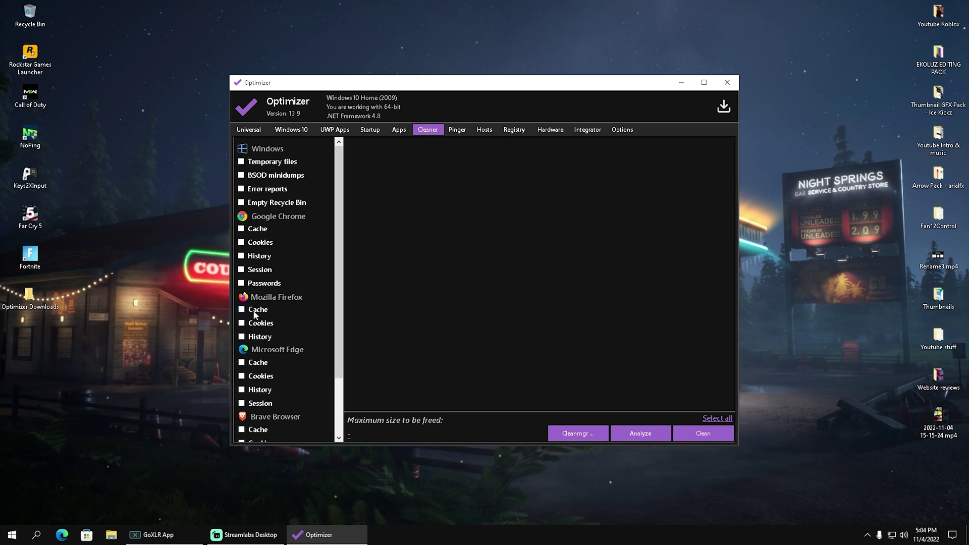
pyautogui.click(241, 162)
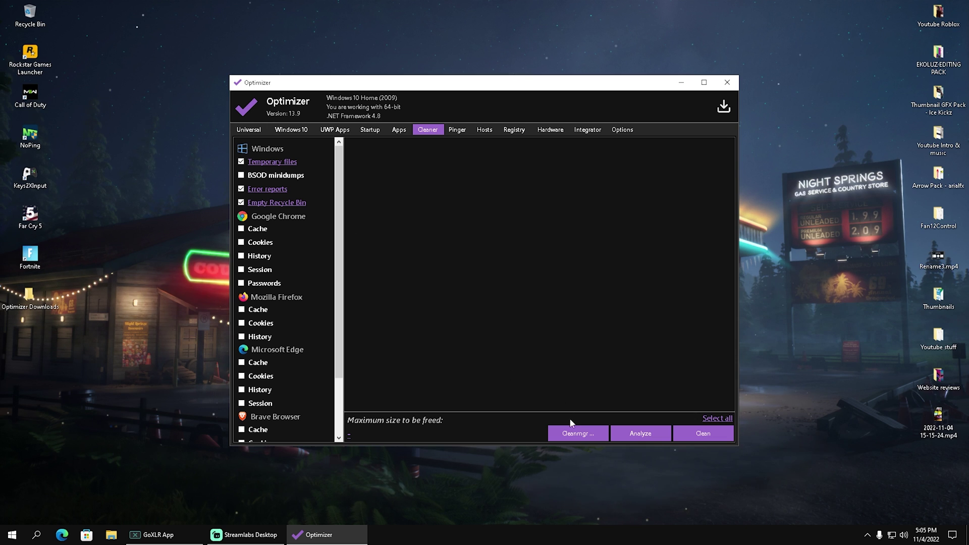
pyautogui.click(626, 435)
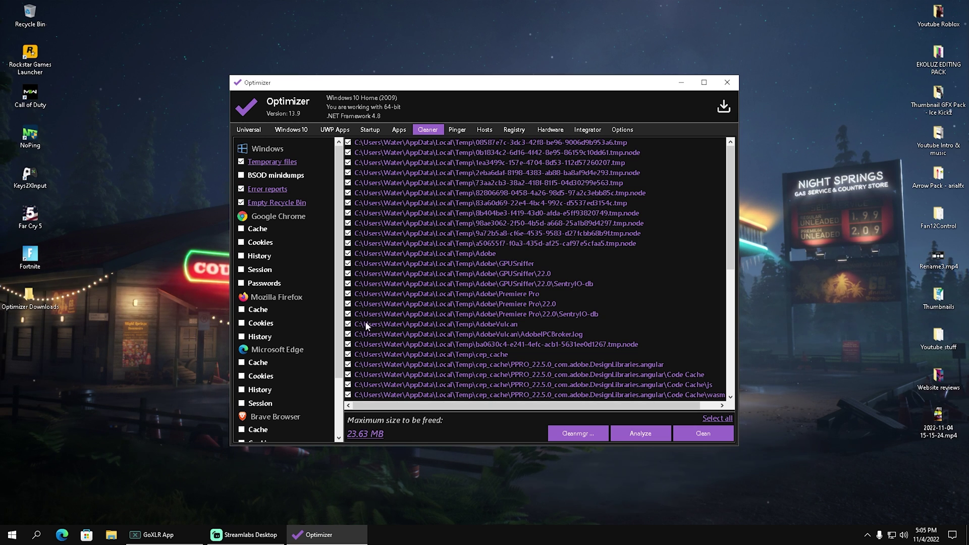
pyautogui.click(695, 434)
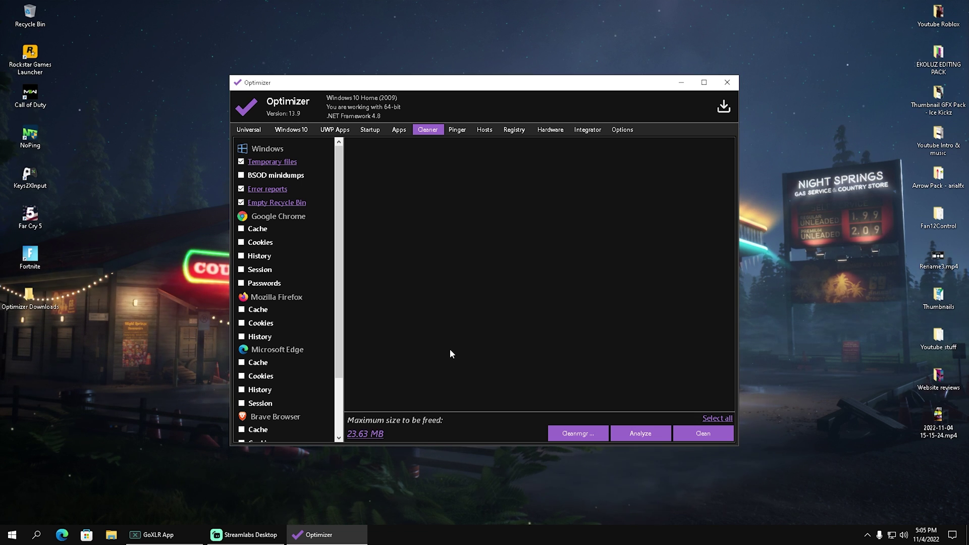
# - Show the registry fix options and briefly check the NVIDIA tray icon menu
pyautogui.click(515, 132)
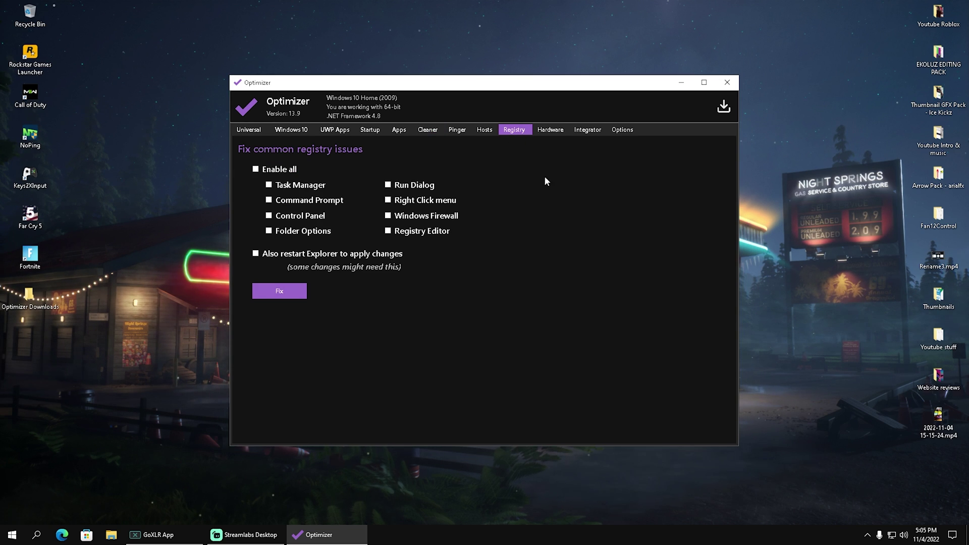
pyautogui.click(866, 536)
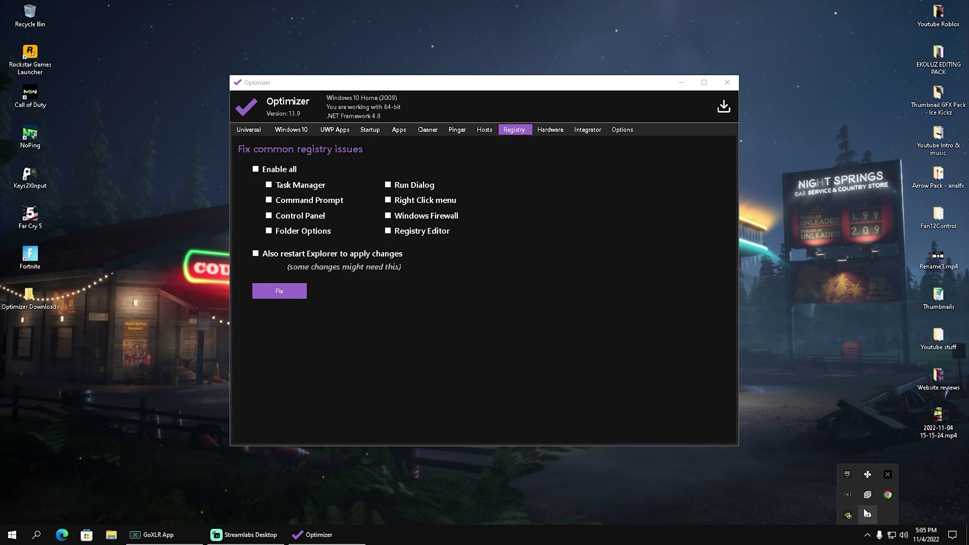
pyautogui.rightClick(848, 515)
pyautogui.click(823, 406)
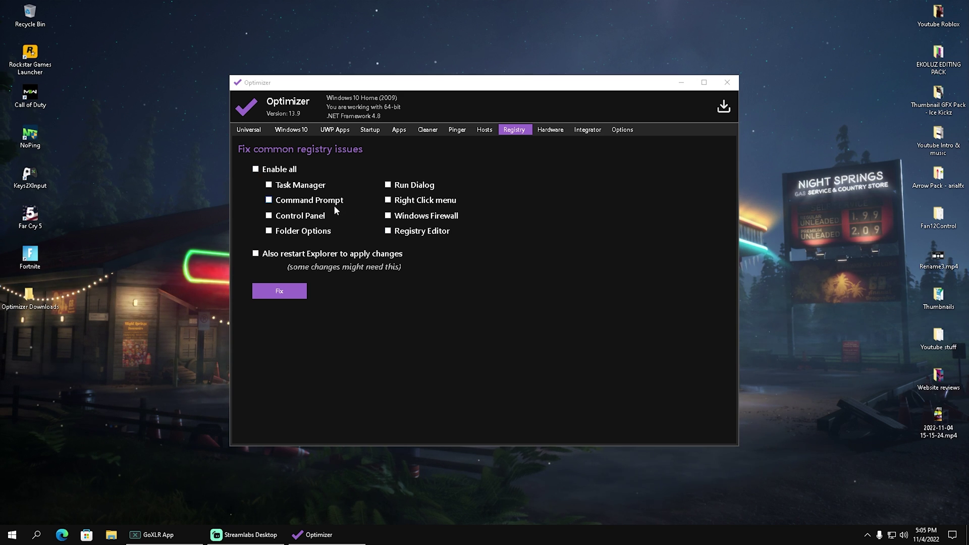
# - Tick the Command Prompt and Control Panel fixes, then toggle all fixes on and off
pyautogui.click(269, 201)
pyautogui.click(270, 216)
pyautogui.click(256, 169)
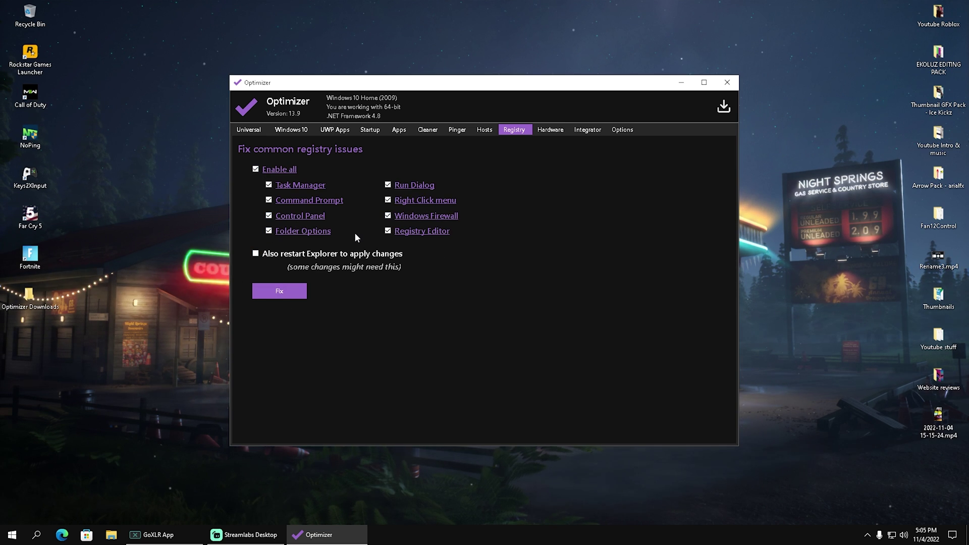
pyautogui.click(256, 169)
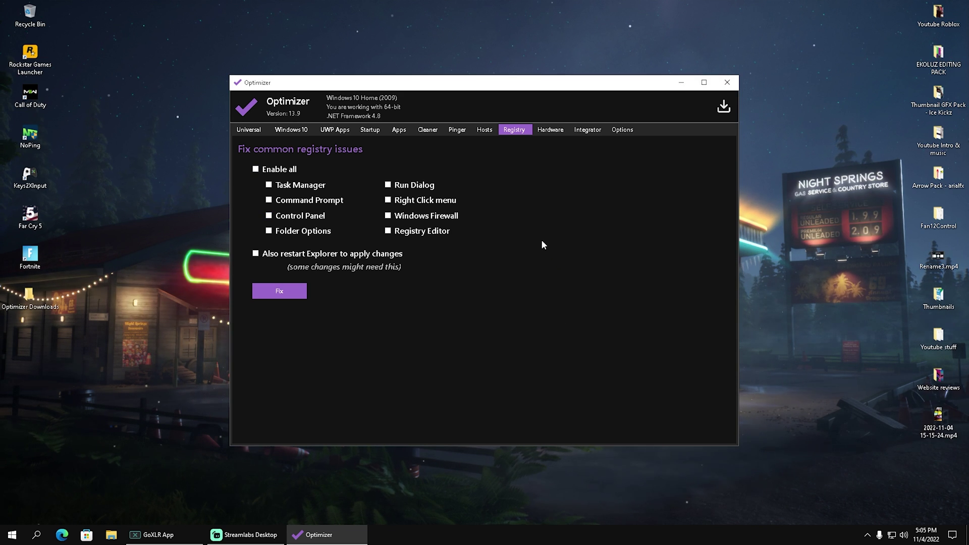
pyautogui.click(236, 131)
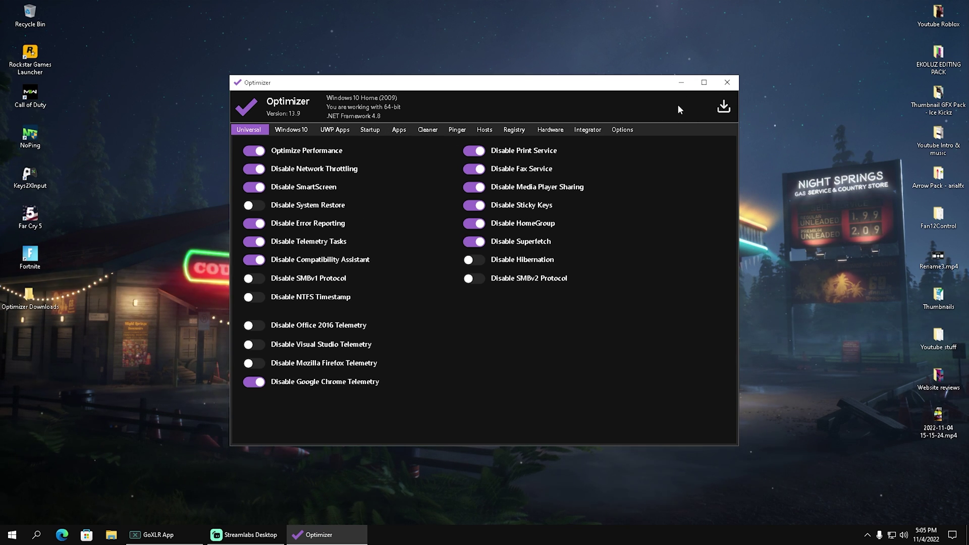
# - Close the Optimizer window with its X button
pyautogui.click(725, 83)
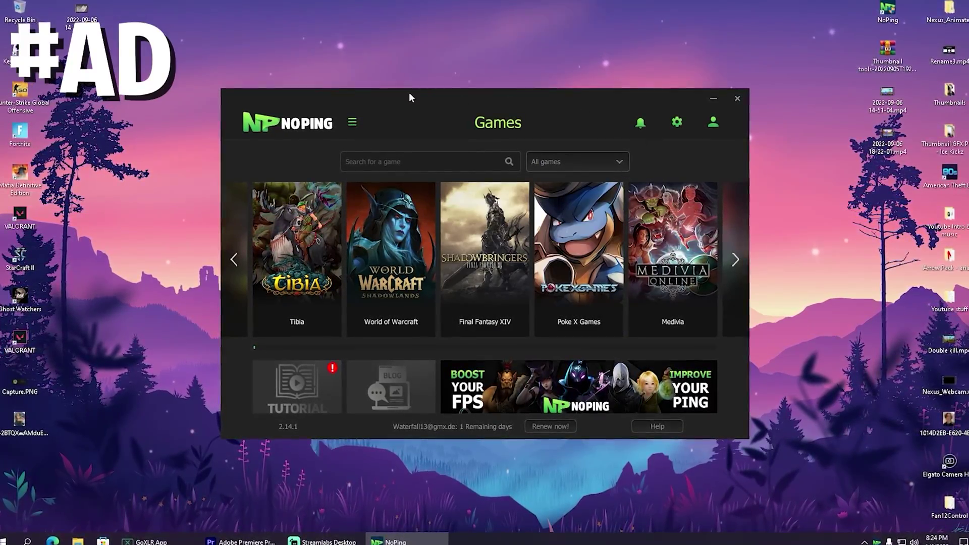
# - Open and close NoPing's settings, then search the game library for 'Fortni'
pyautogui.click(677, 122)
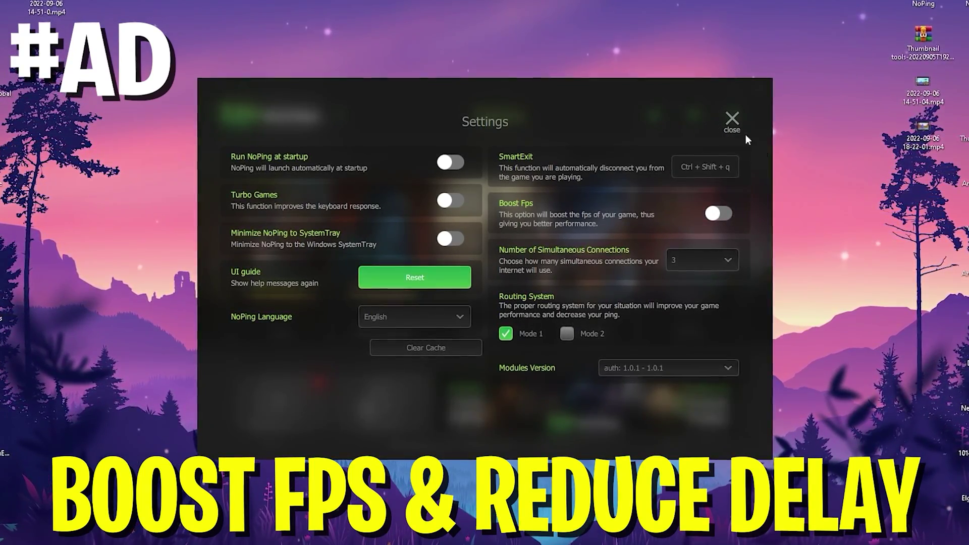
pyautogui.click(728, 121)
pyautogui.click(409, 156)
pyautogui.write('Fort')
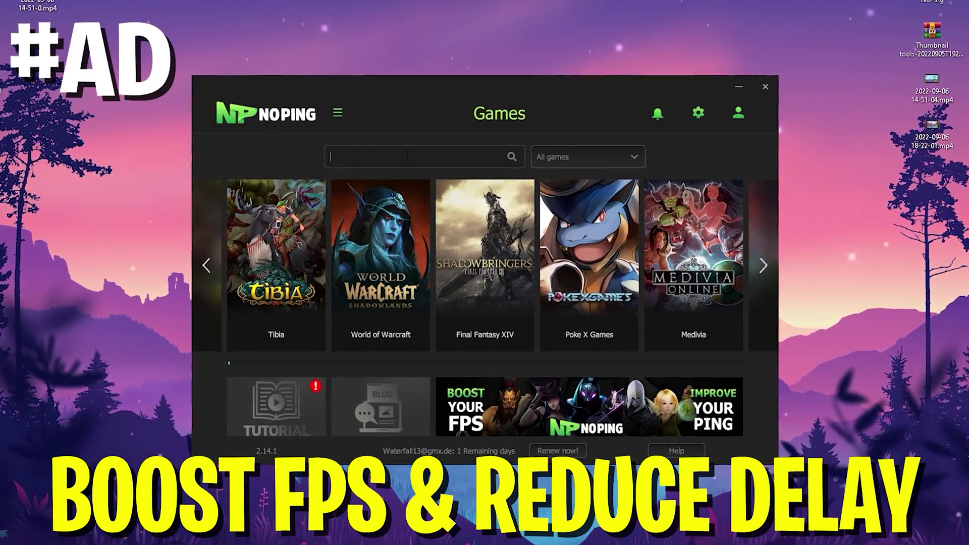
pyautogui.write('ni')
pyautogui.moveTo(283, 272)
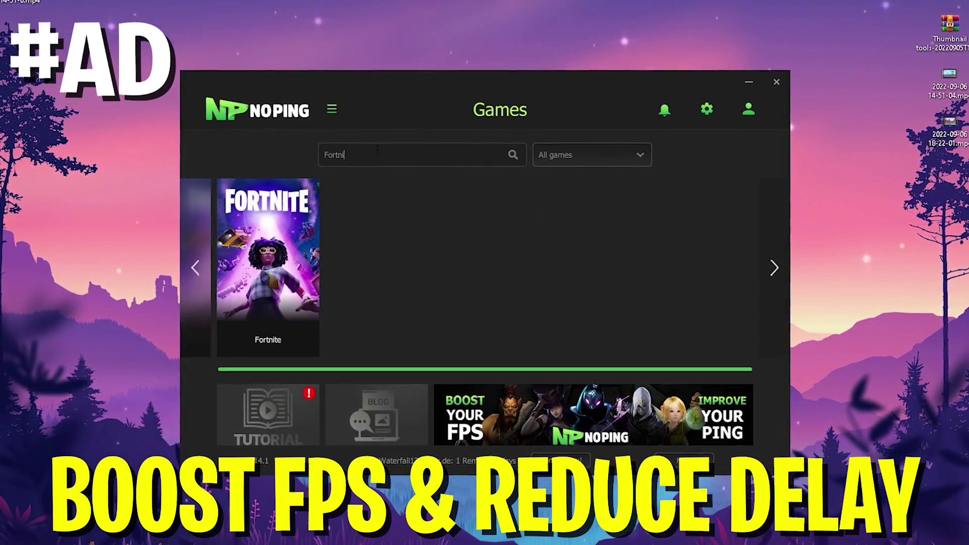
# - Optimize Fortnite through the European London 02 server at 23ms
pyautogui.moveTo(312, 202)
pyautogui.click(282, 268)
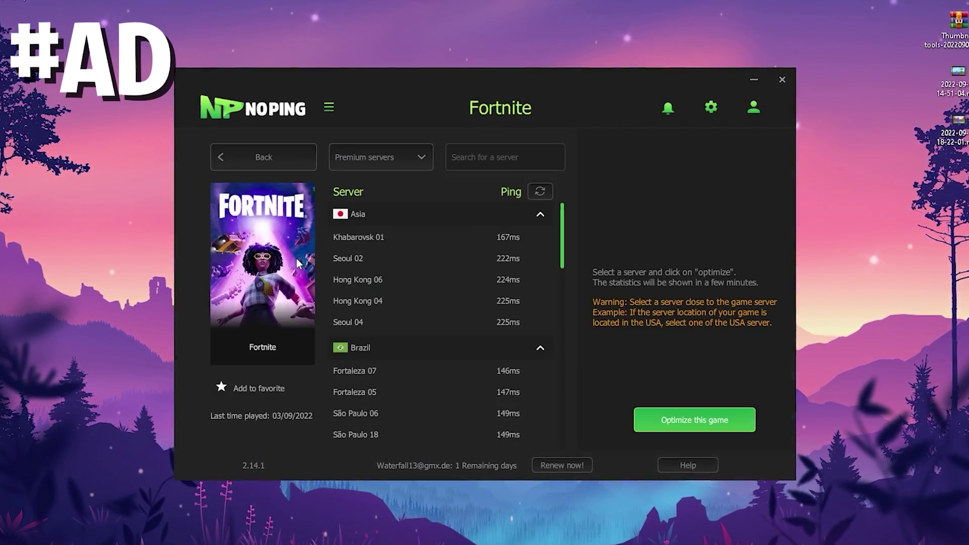
pyautogui.moveTo(565, 229); pyautogui.dragTo(551, 289)
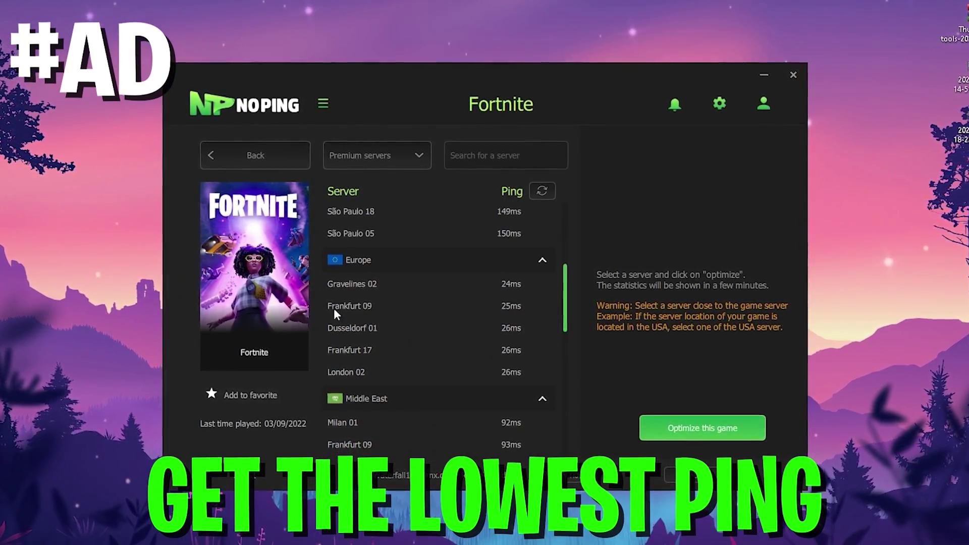
pyautogui.click(417, 252)
pyautogui.click(428, 243)
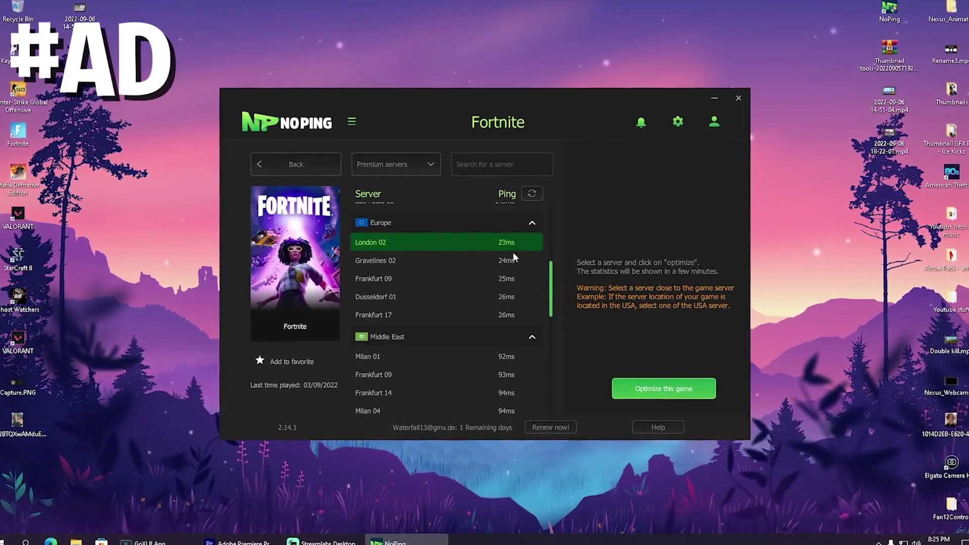
pyautogui.click(653, 397)
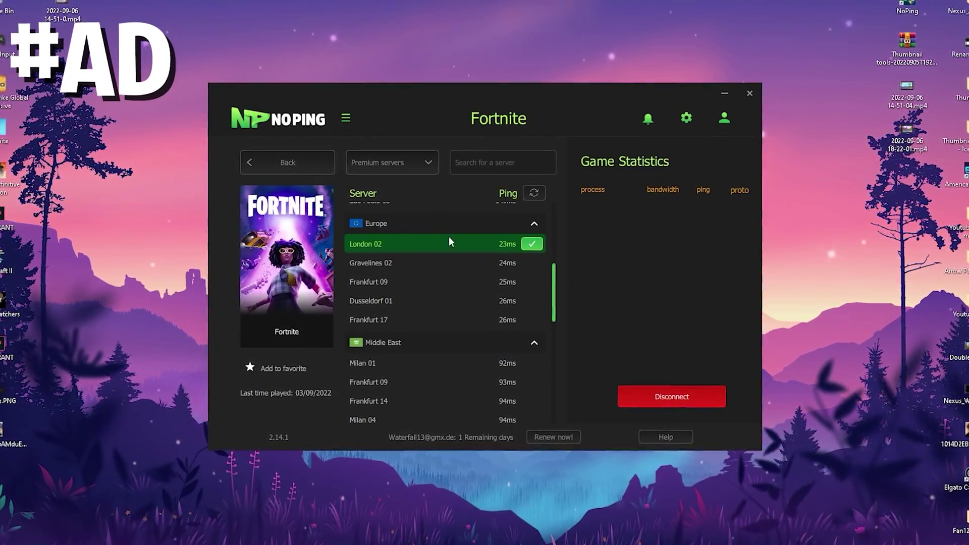